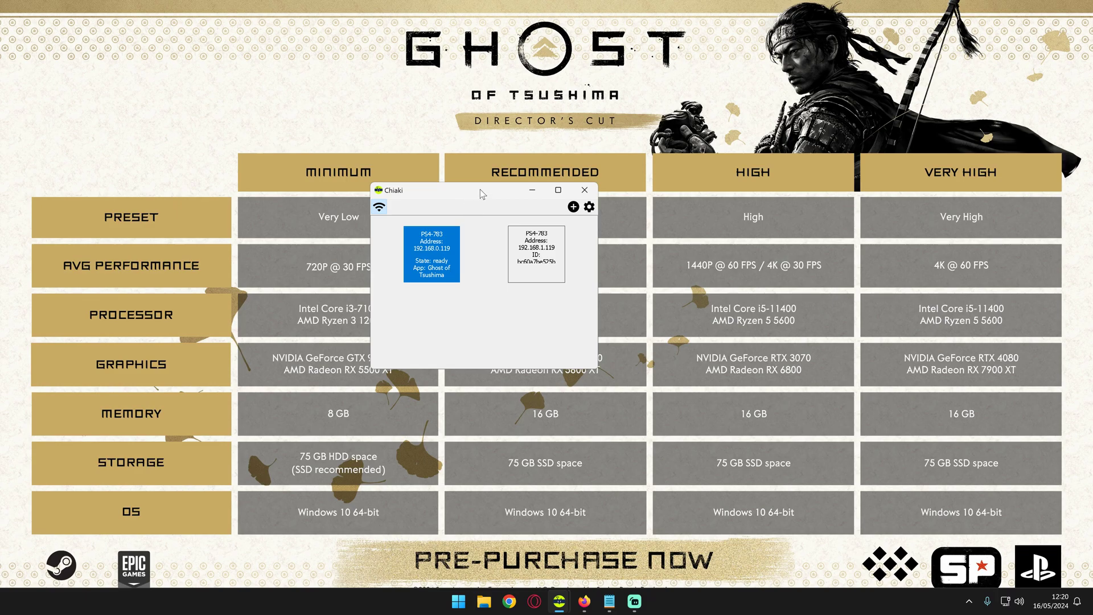
click(585, 603)
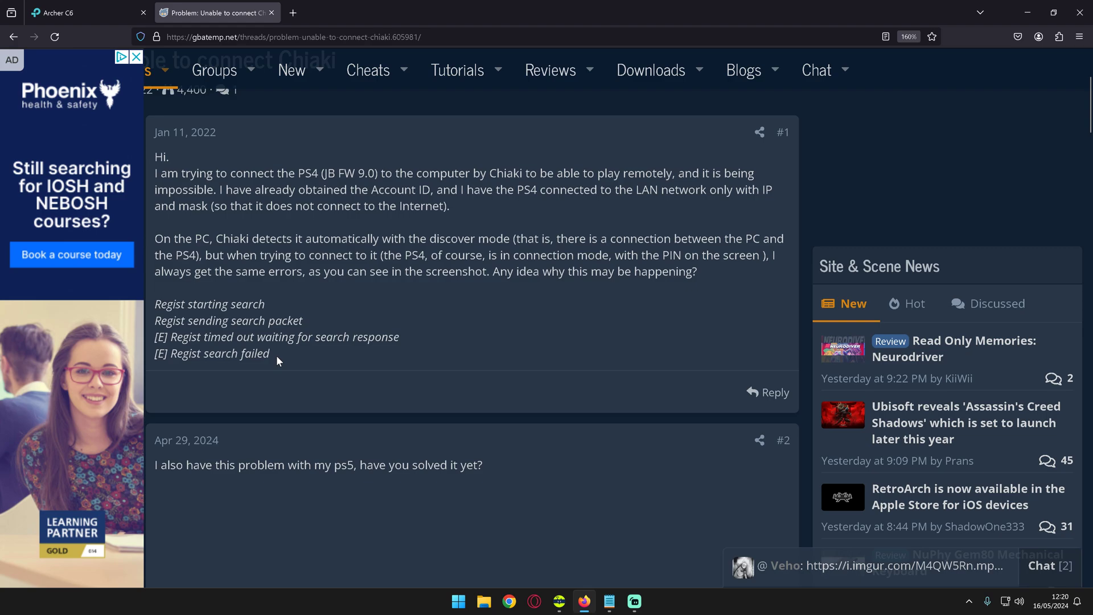
drag(275, 355, 286, 299)
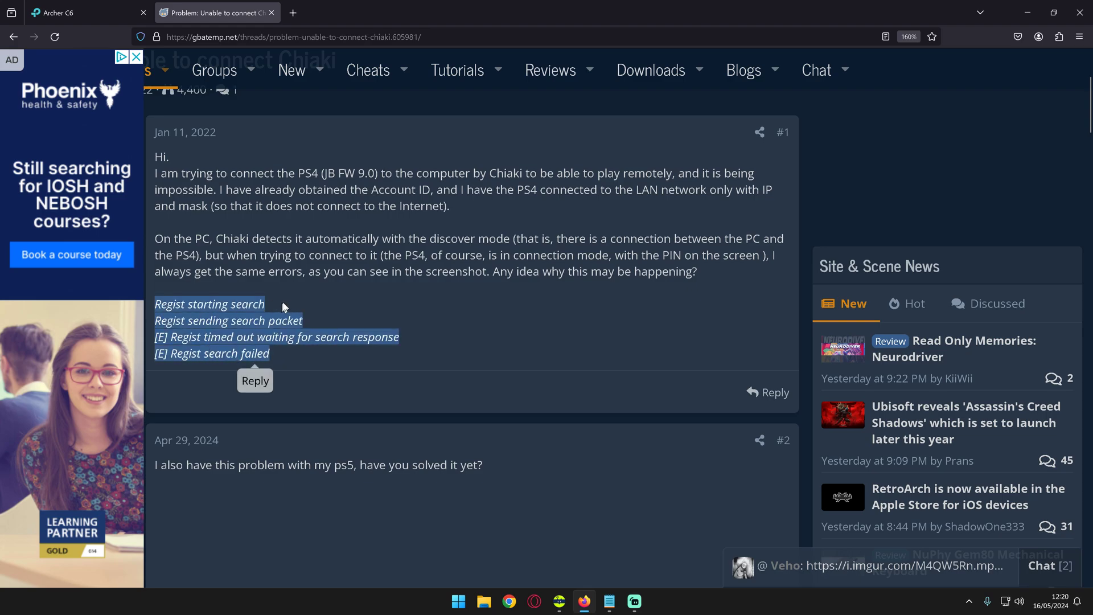
click(262, 305)
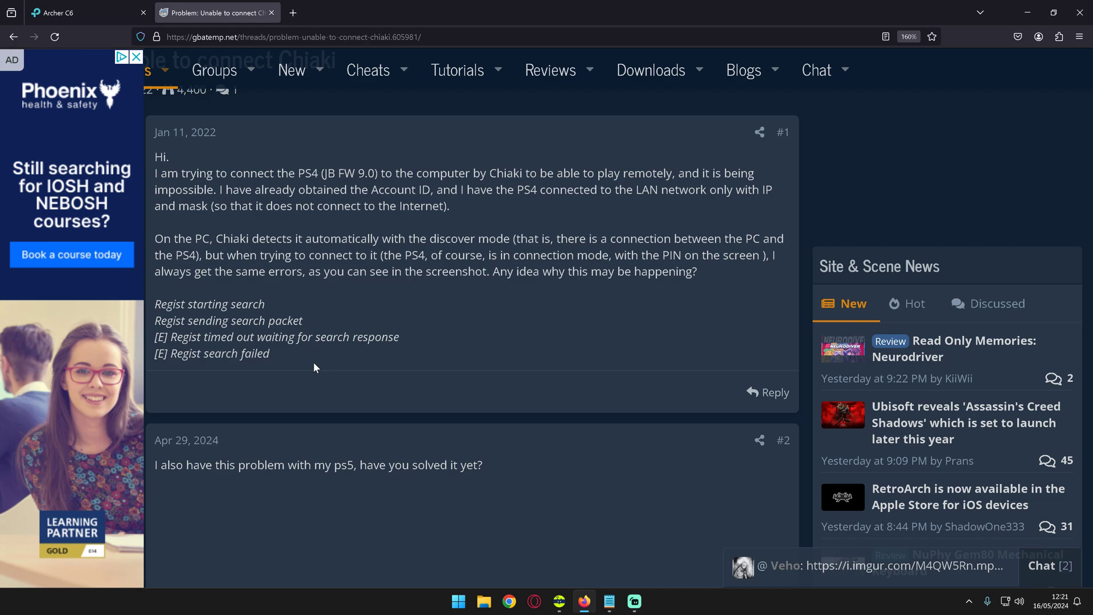
scroll(276, 422, down, 2)
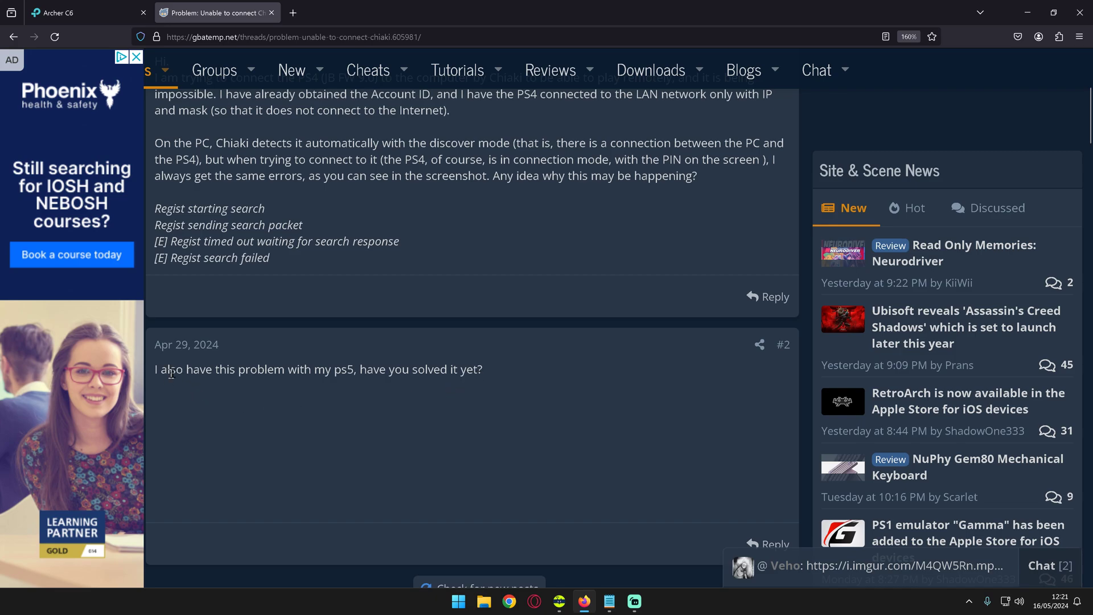
drag(207, 369, 383, 368)
click(485, 398)
scroll(490, 380, up, 6)
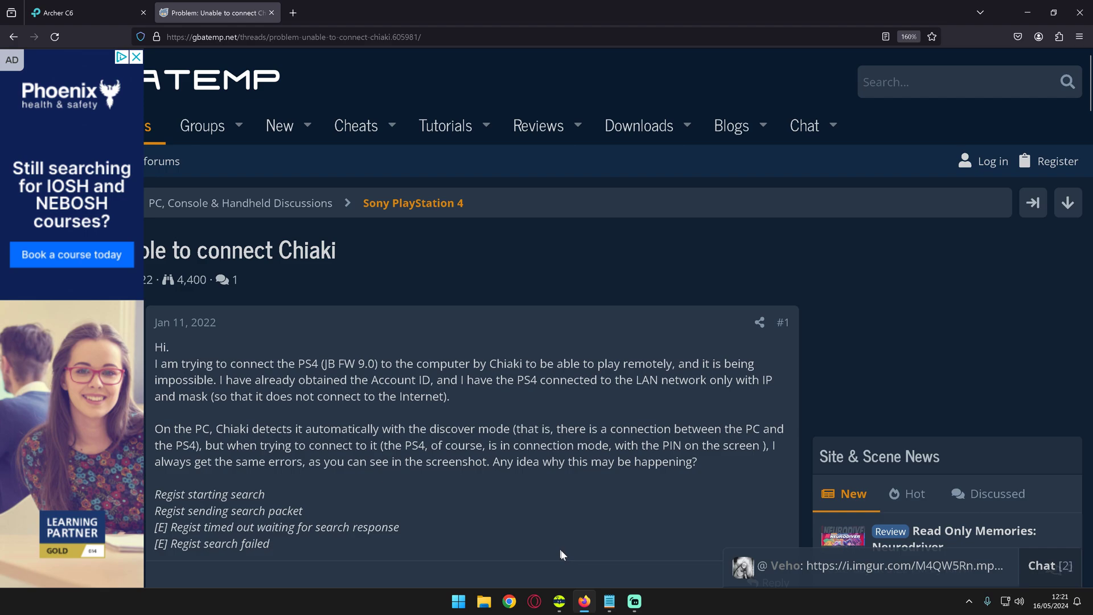
mouse_move(562, 608)
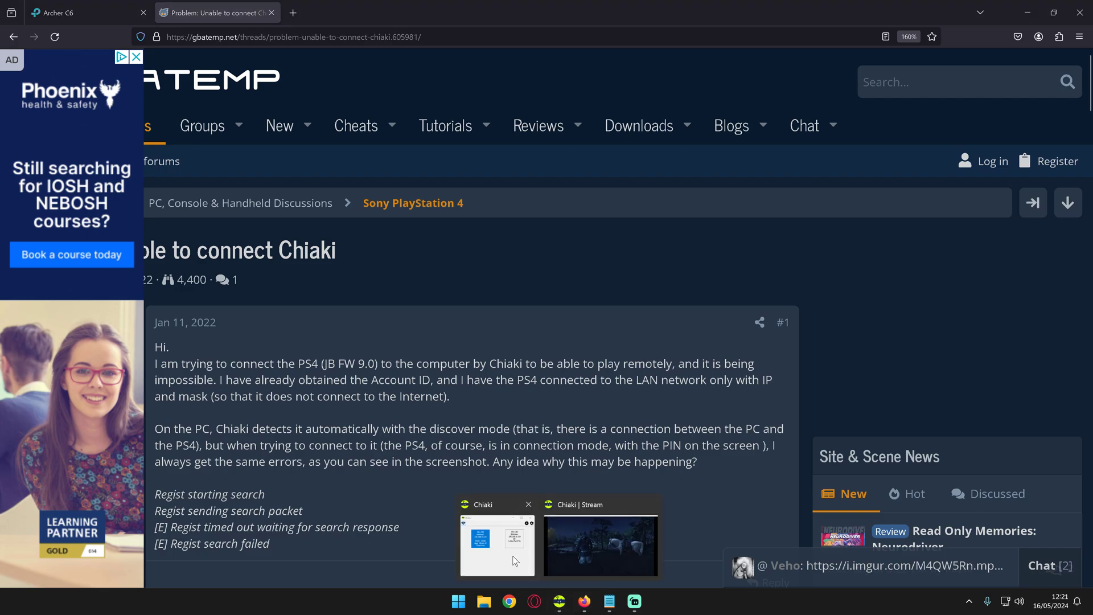
- Place the Notepad port list (987, 9302-9305, 9308, 9295-9297) beside Chiaki's PS4 entry at 192.168.0.119
click(497, 543)
mouse_move(609, 602)
click(619, 531)
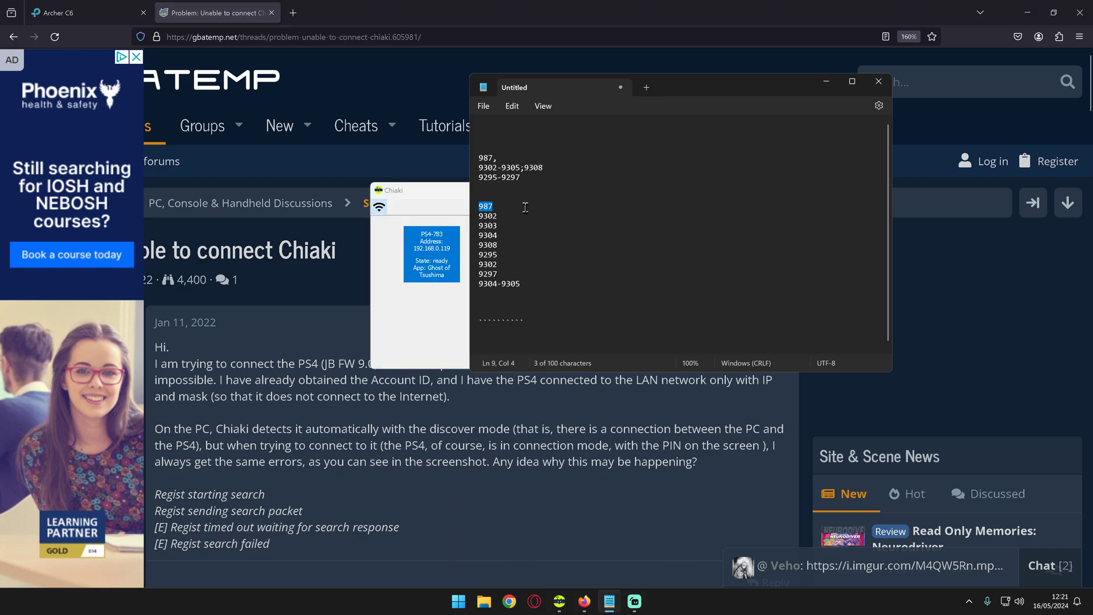
drag(702, 76, 740, 106)
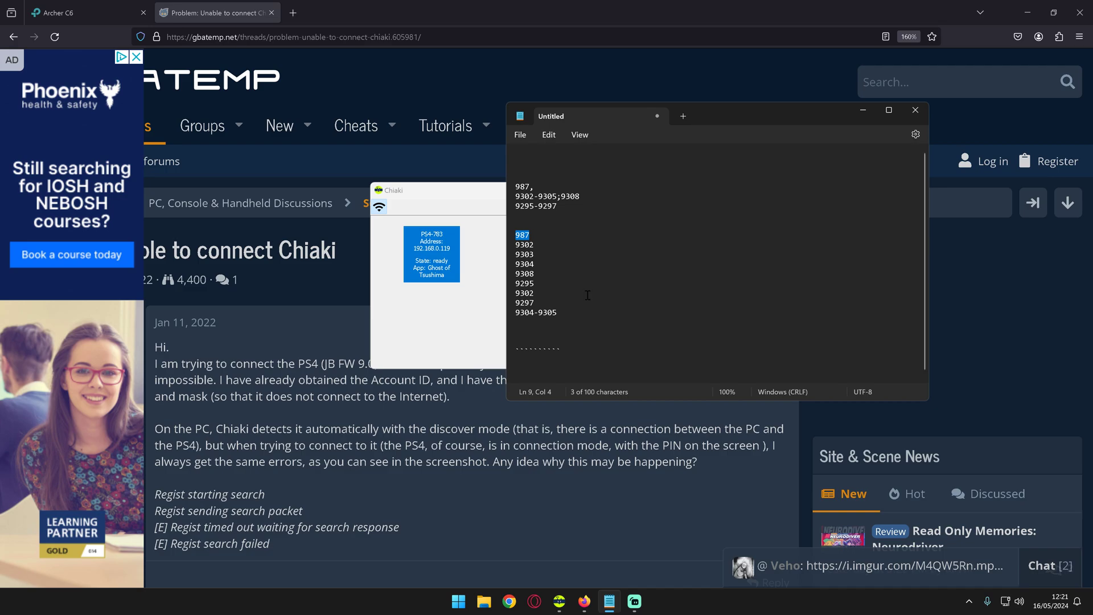
drag(473, 197, 364, 182)
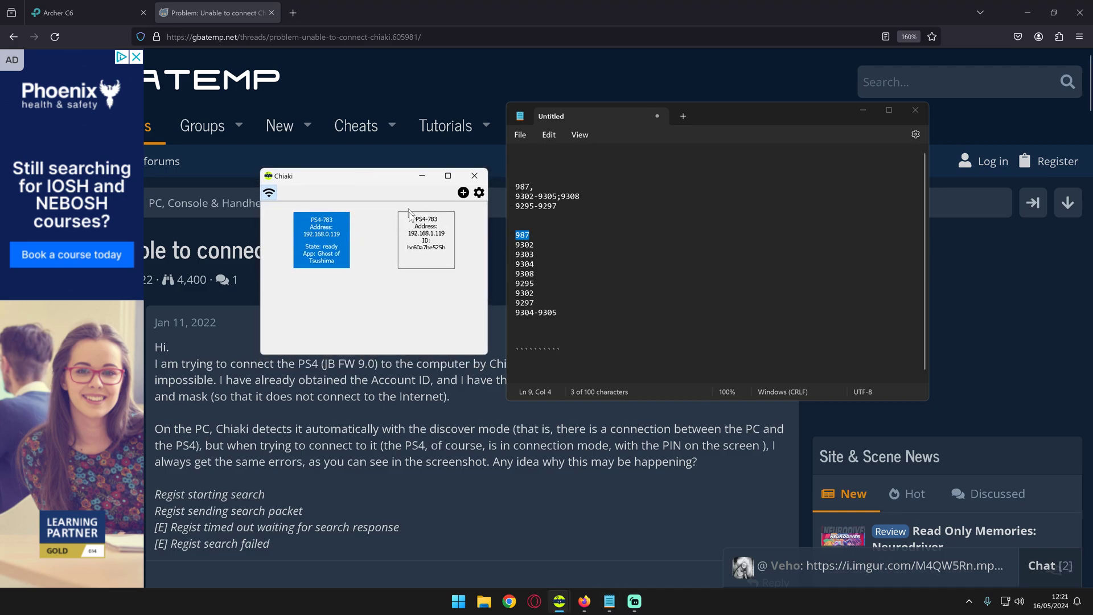
shift+click(582, 307)
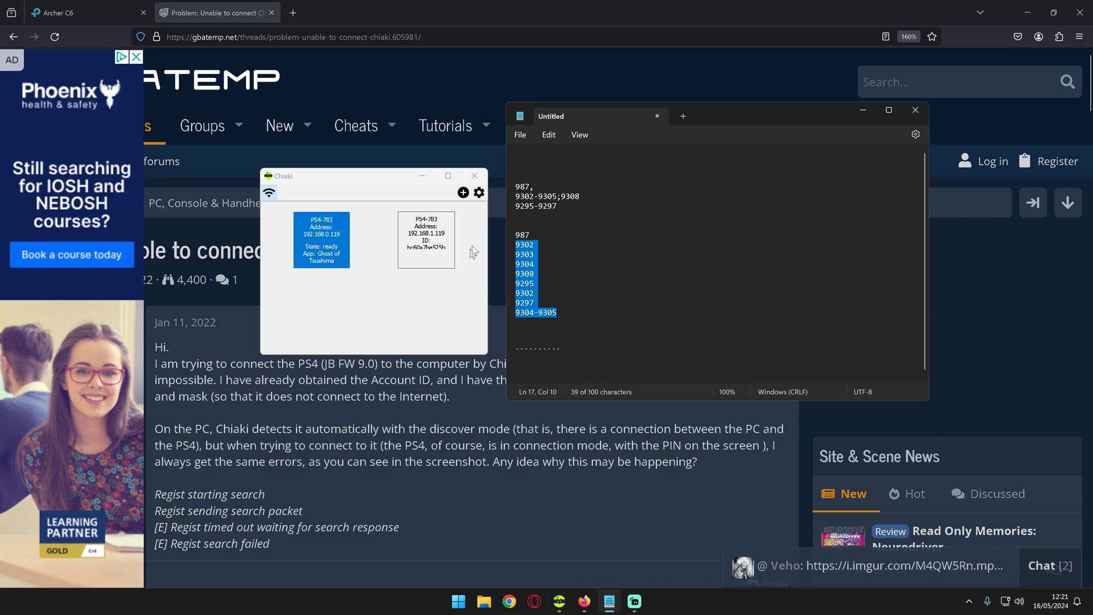
click(652, 268)
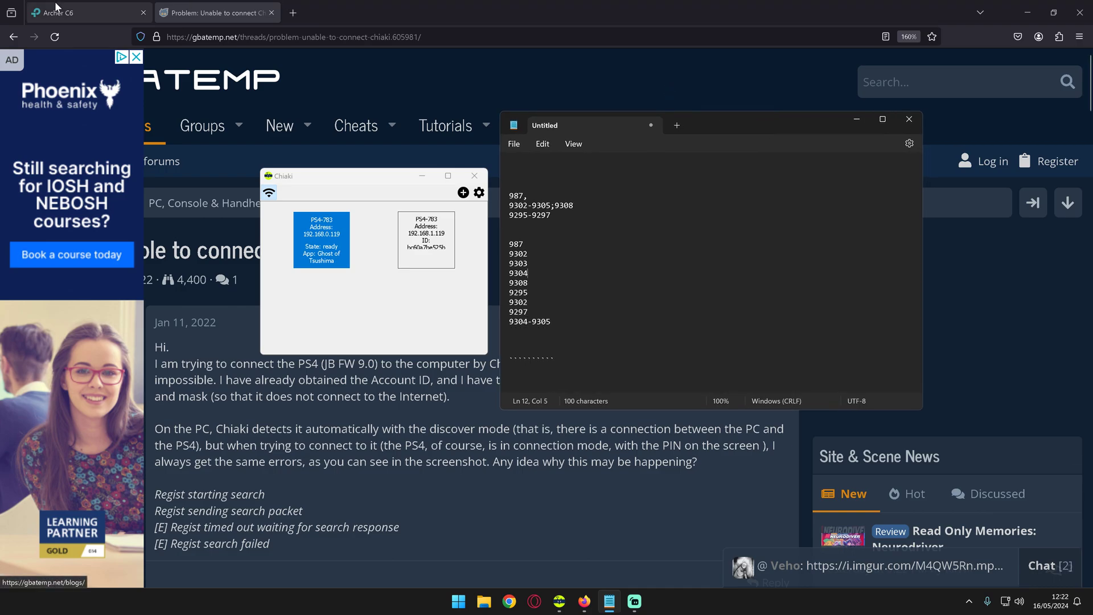
- Go to the Archer C6 router's Advanced > NAT Forwarding > Virtual Servers page
click(78, 8)
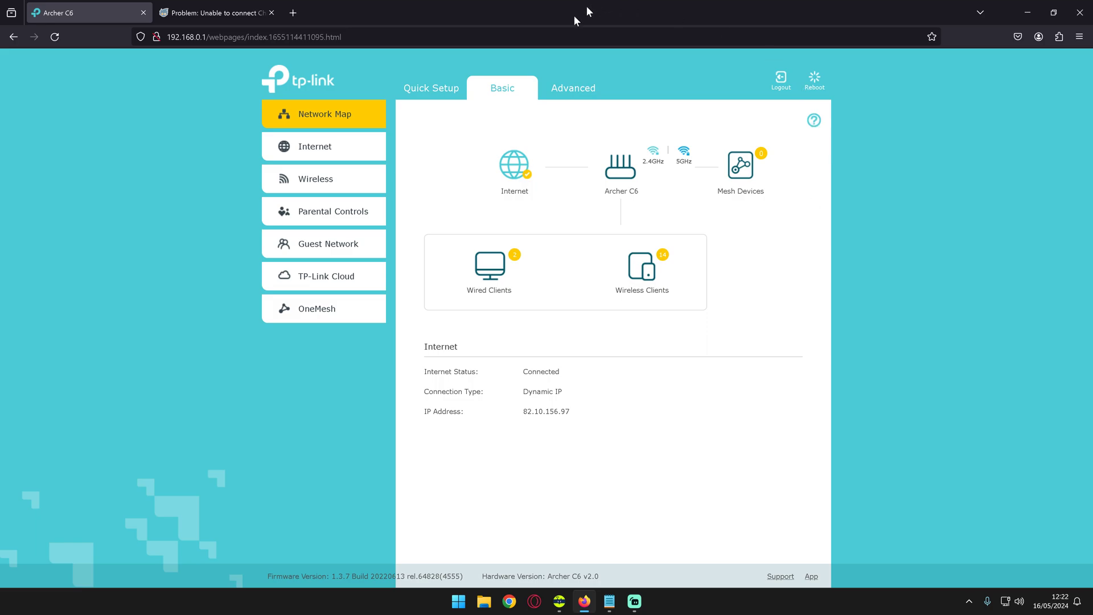
click(575, 91)
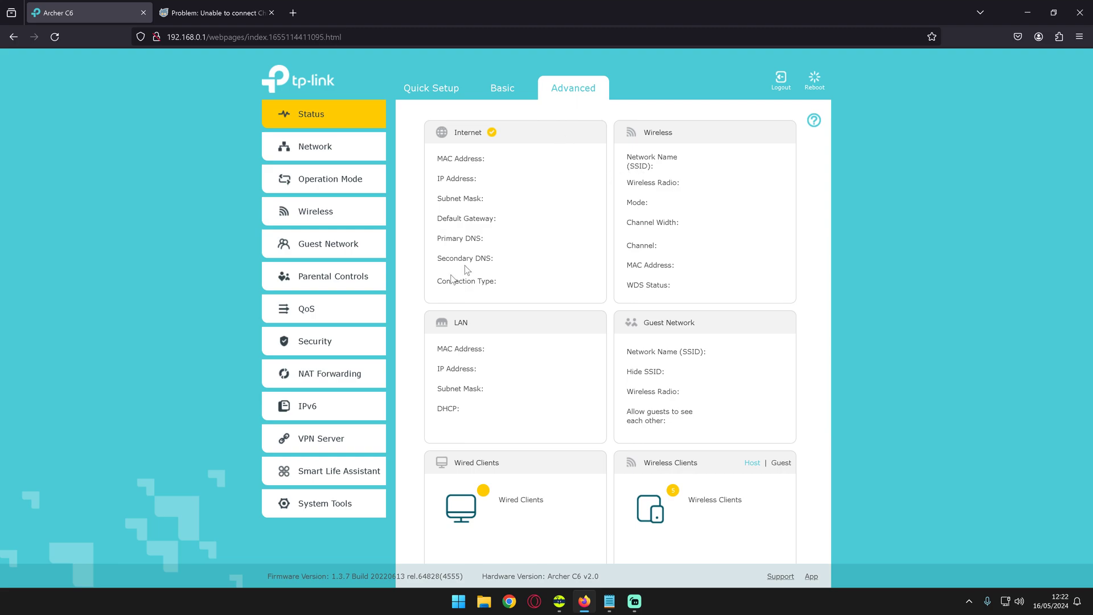
click(327, 379)
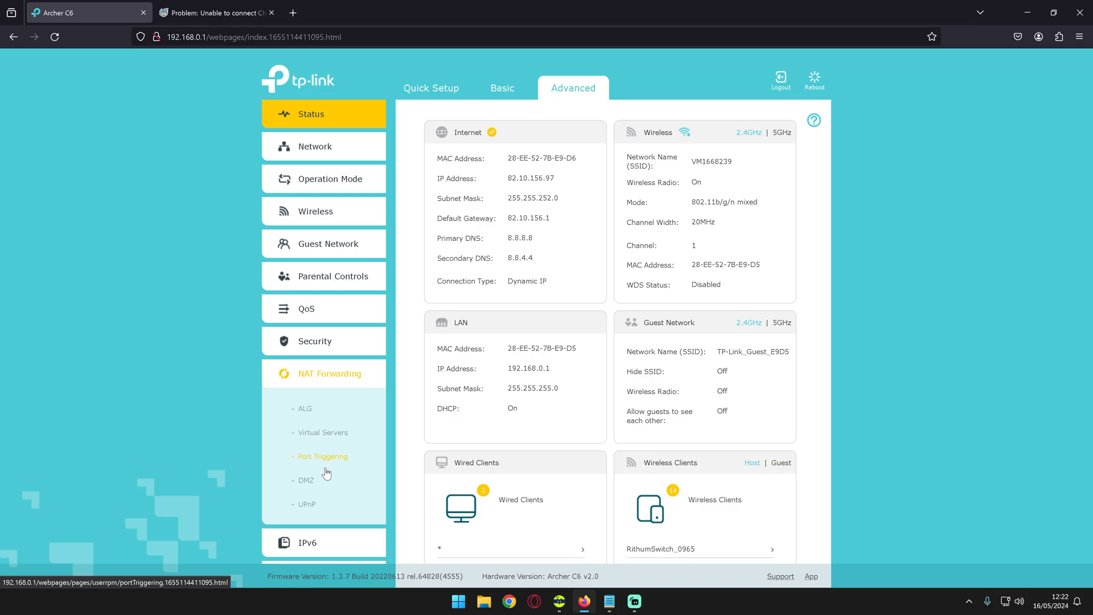
click(328, 432)
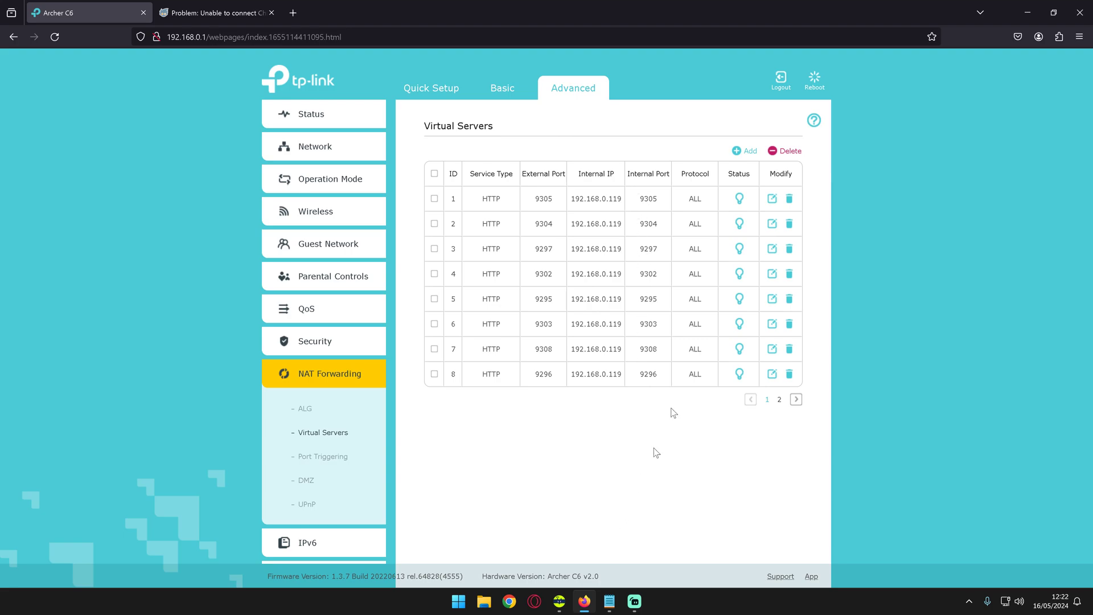
- Add a new virtual server rule from the HTTP service preset (port 80, TCP)
click(736, 152)
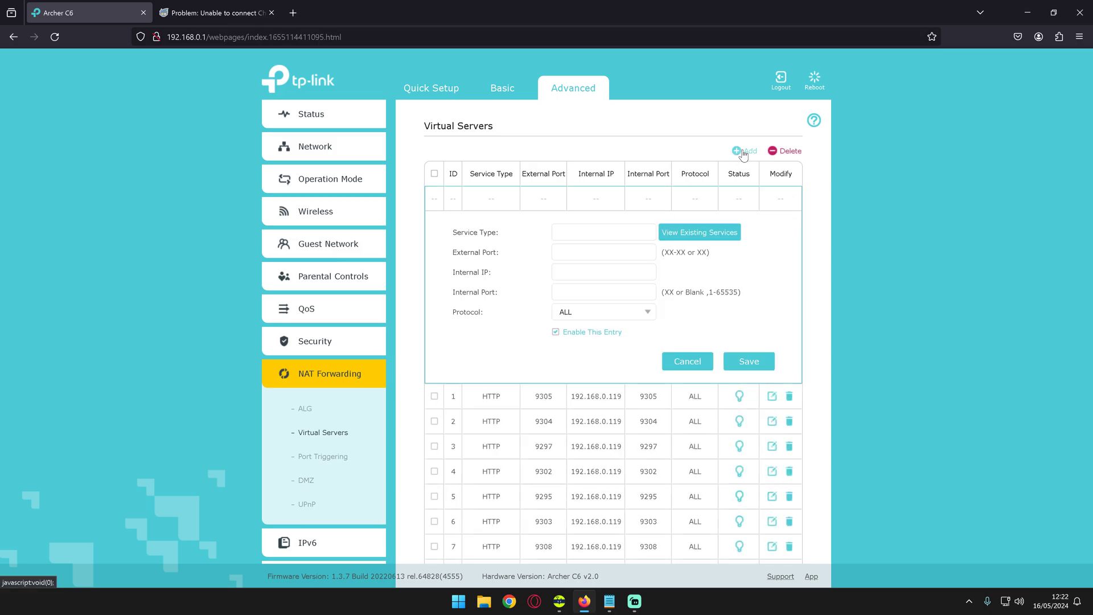
click(706, 232)
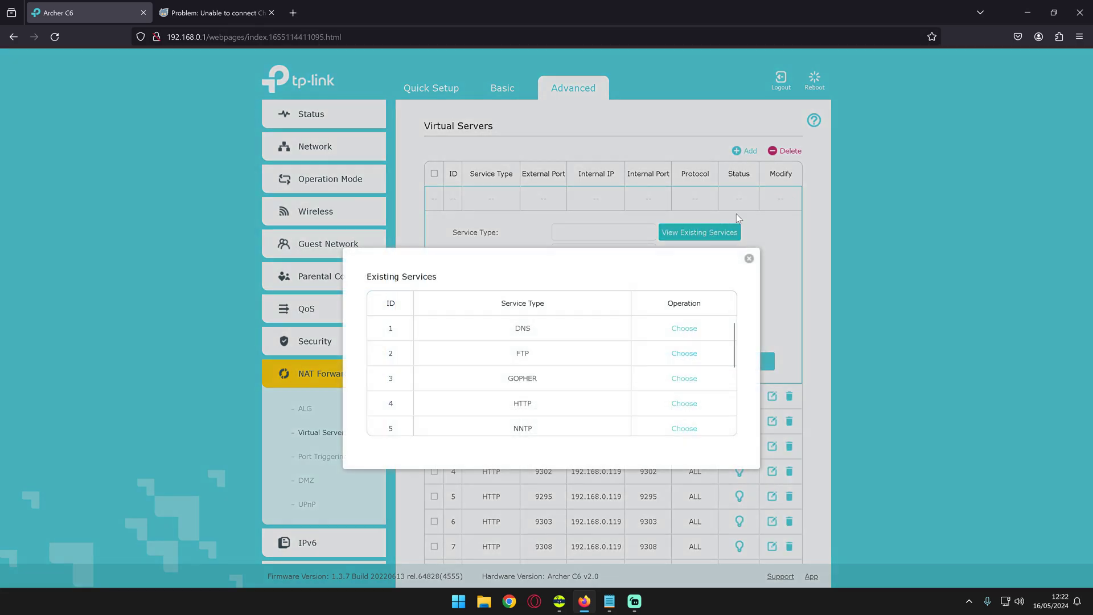
click(691, 408)
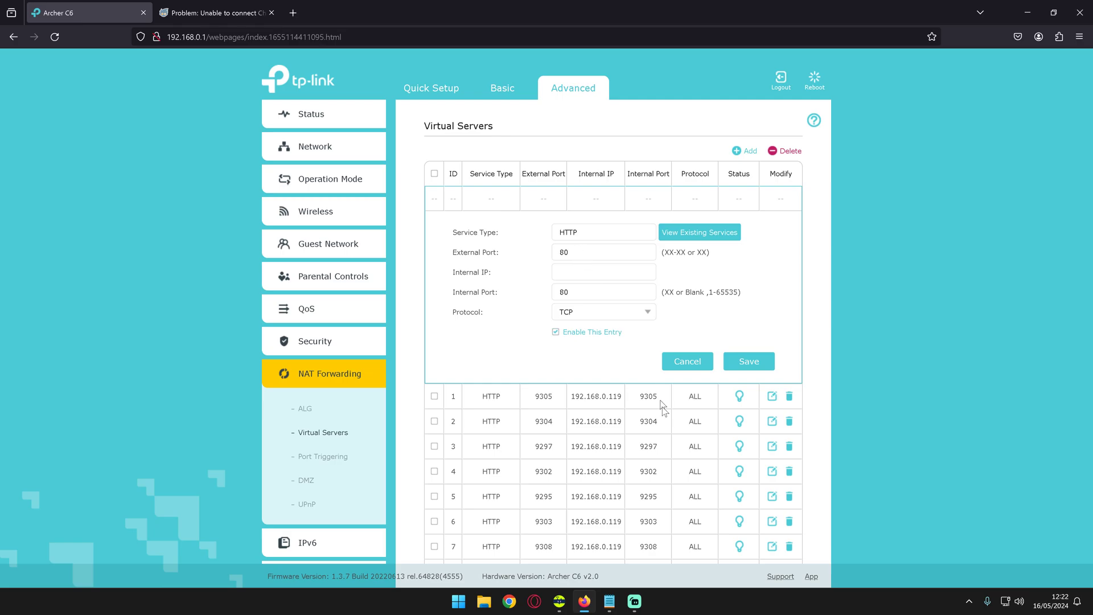
click(598, 271)
- Enter internal IP 192.168.0.119 and change the rule's protocol from TCP to ALL
text(192.168.)
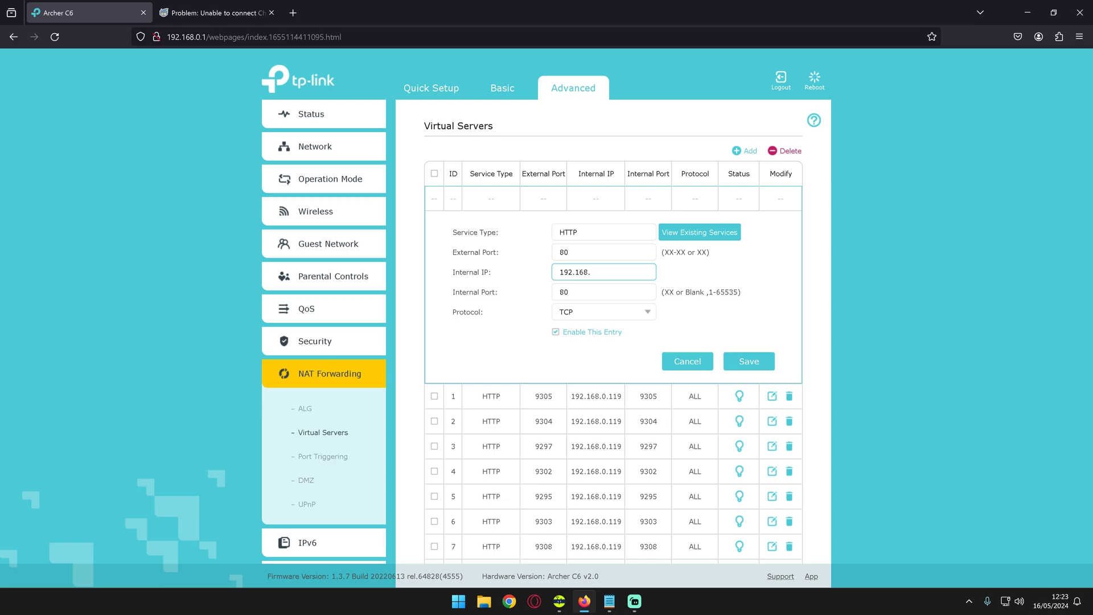
text(0.119)
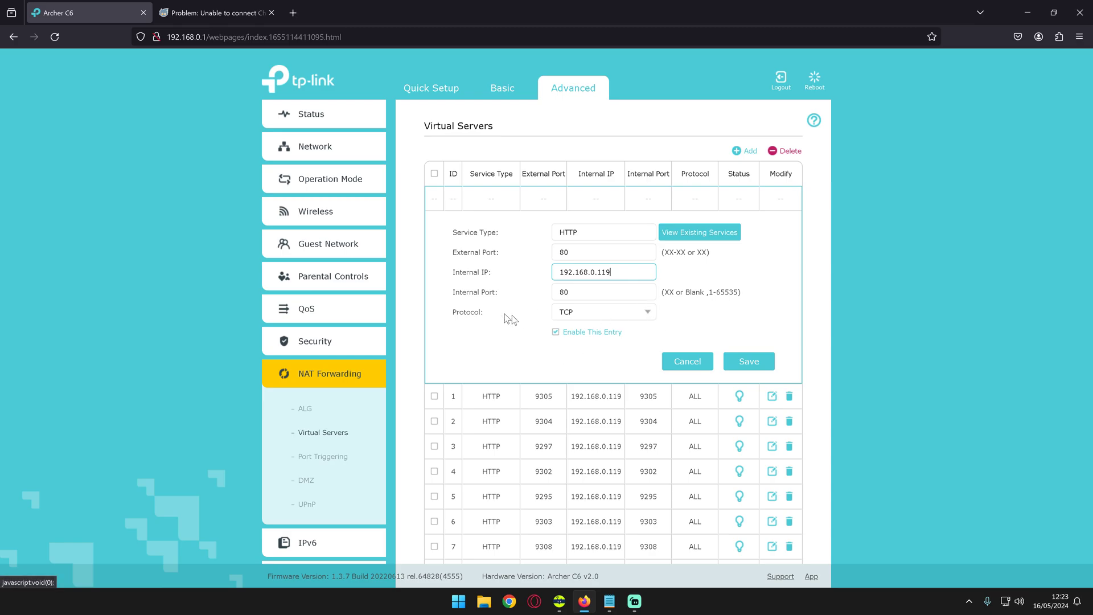
click(642, 314)
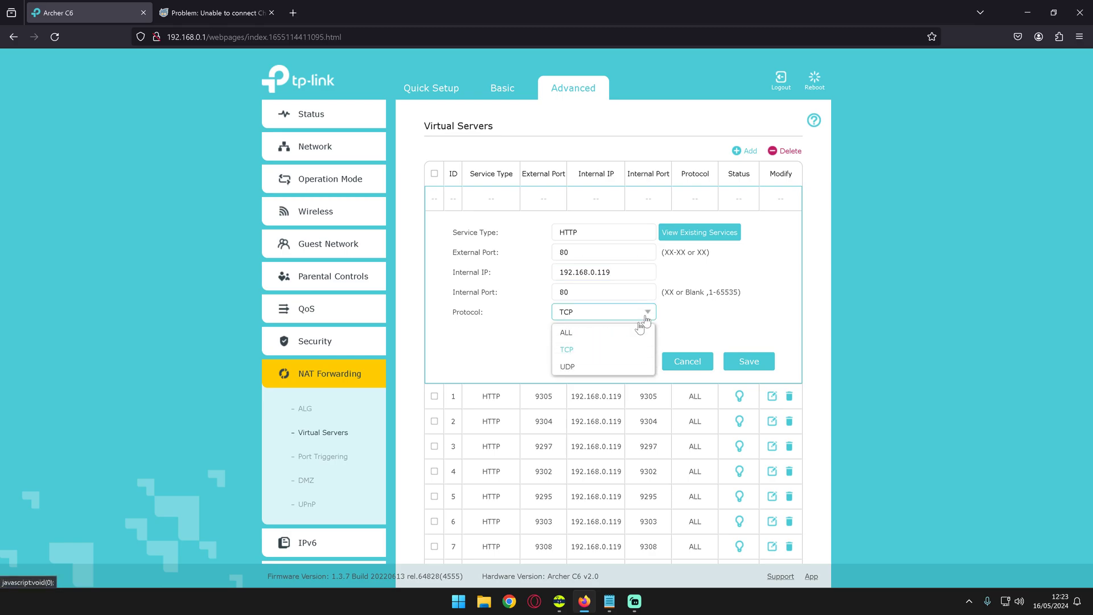
click(619, 336)
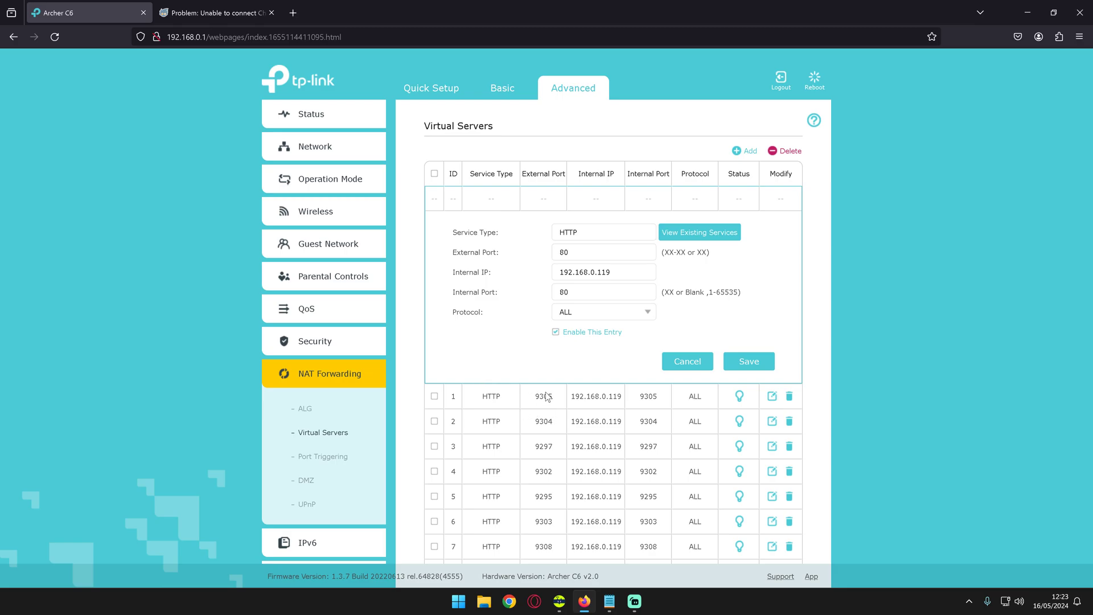
scroll(569, 427, down, 3)
scroll(589, 414, up, 2)
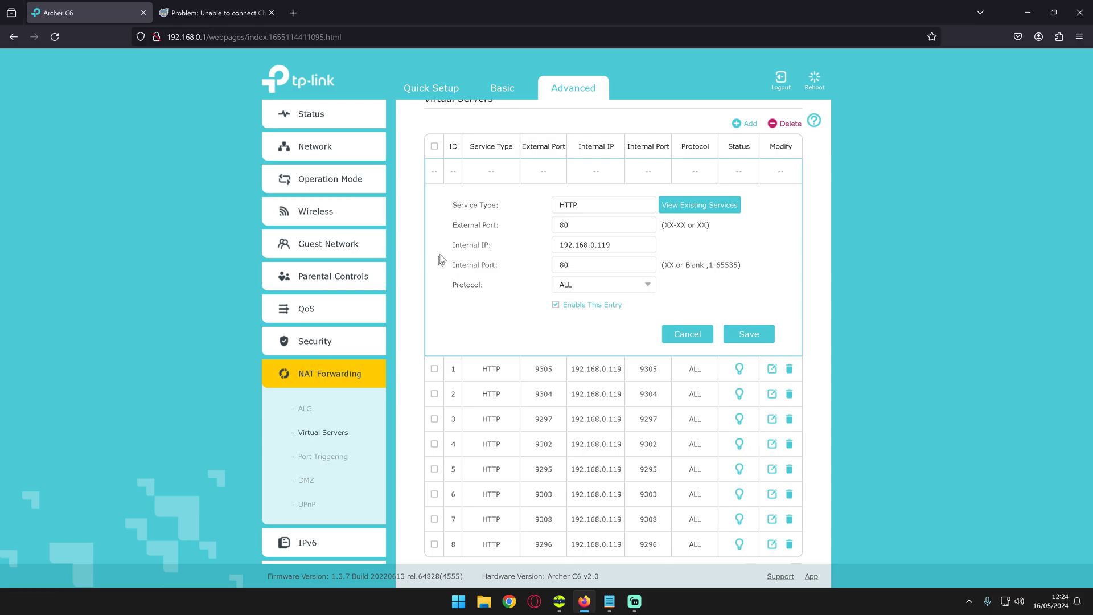
- Confirm internal IP 192.168.0.119 and protocol ALL, then save the port 80 rule
click(627, 246)
click(603, 283)
click(605, 286)
click(647, 307)
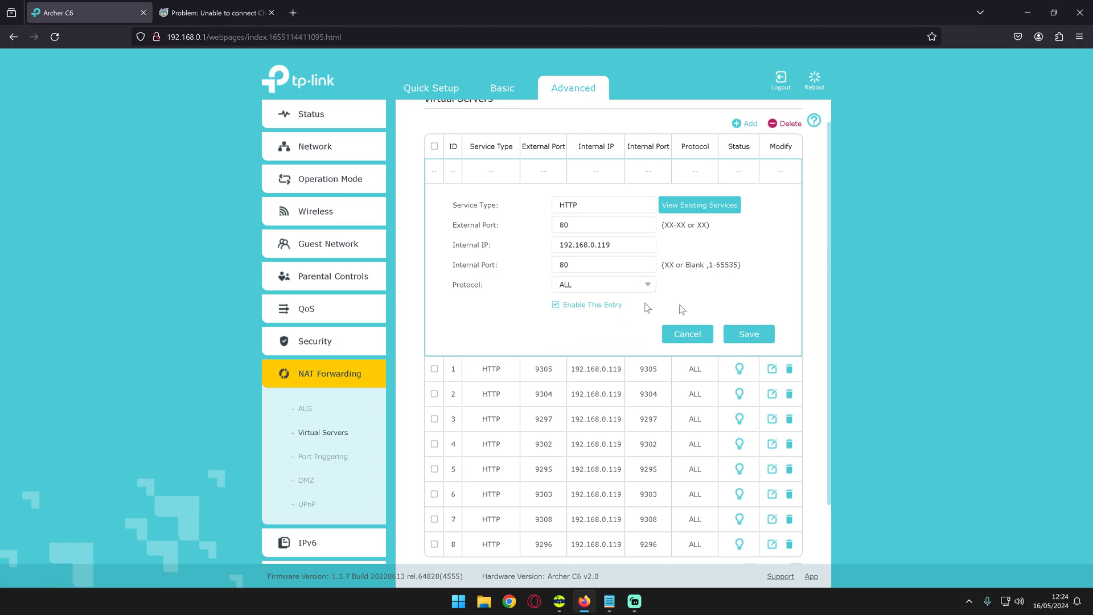
click(749, 334)
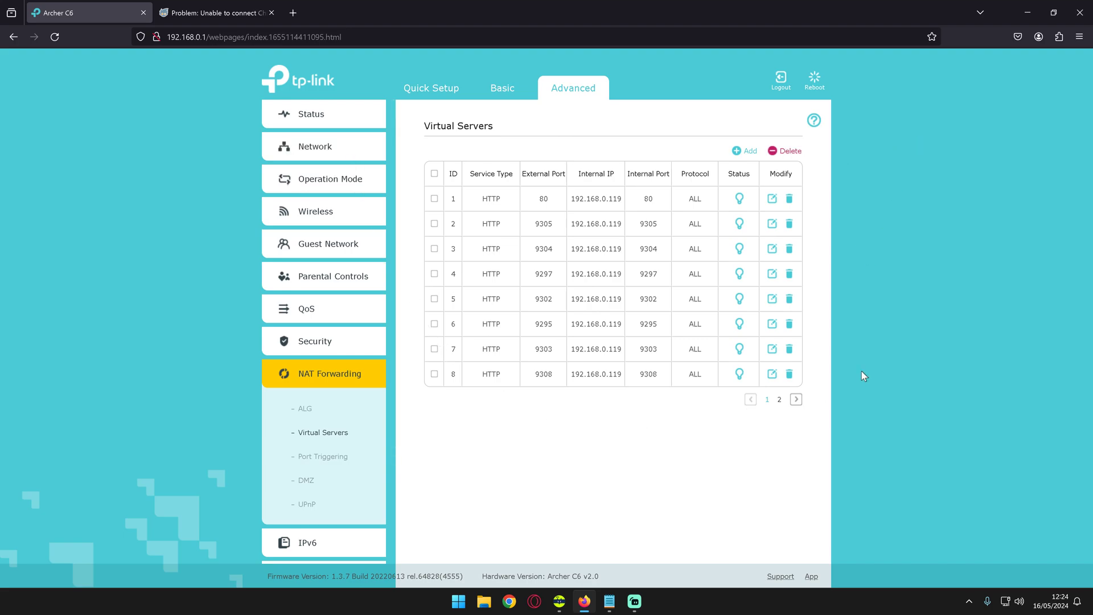
- Minimize Firefox, the Notepad port list and the Chiaki console list
click(1020, 15)
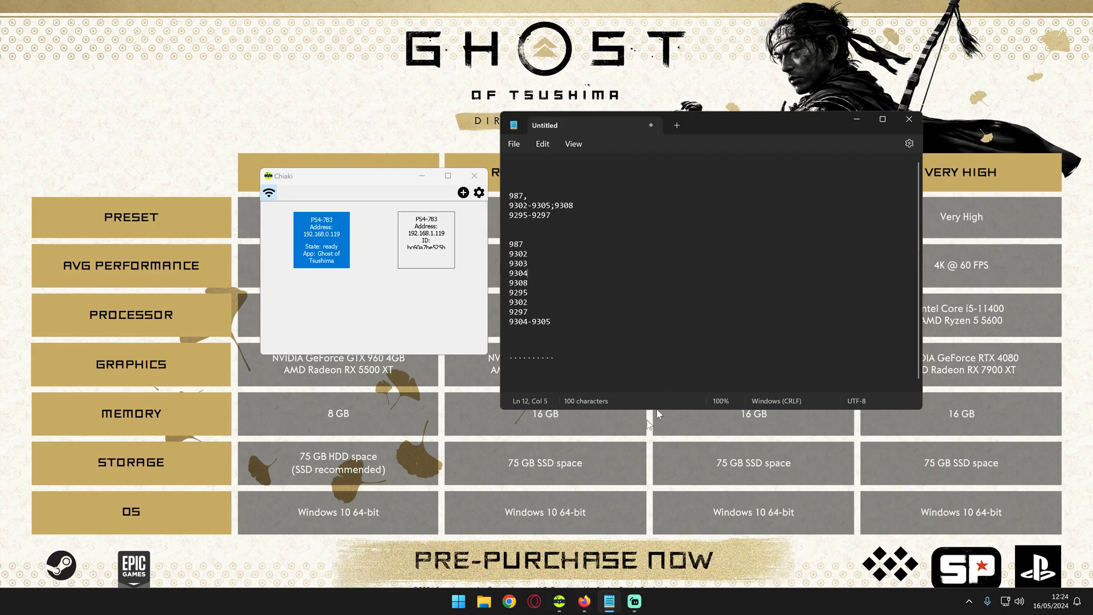
click(857, 121)
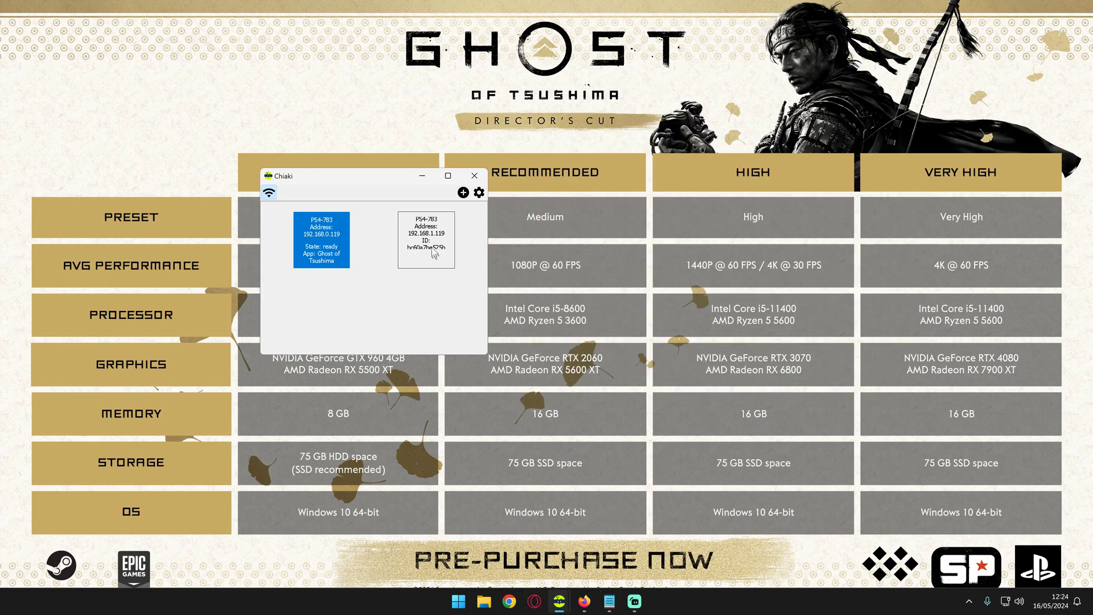
click(422, 176)
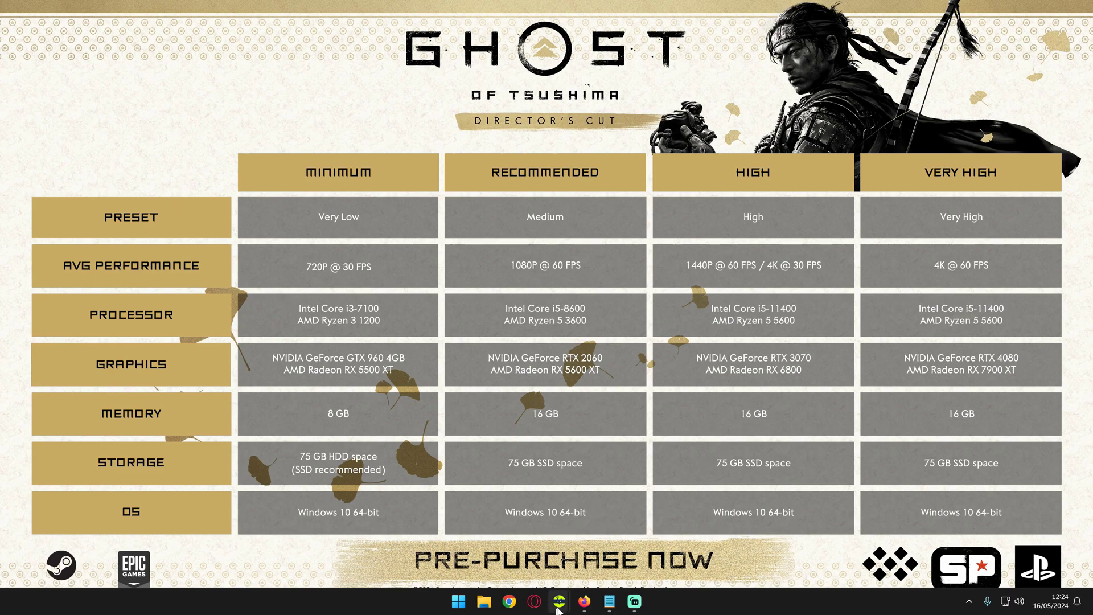
- Switch to the Chiaki stream window showing Ghost of Tsushima live from the PS4
mouse_move(559, 601)
click(614, 522)
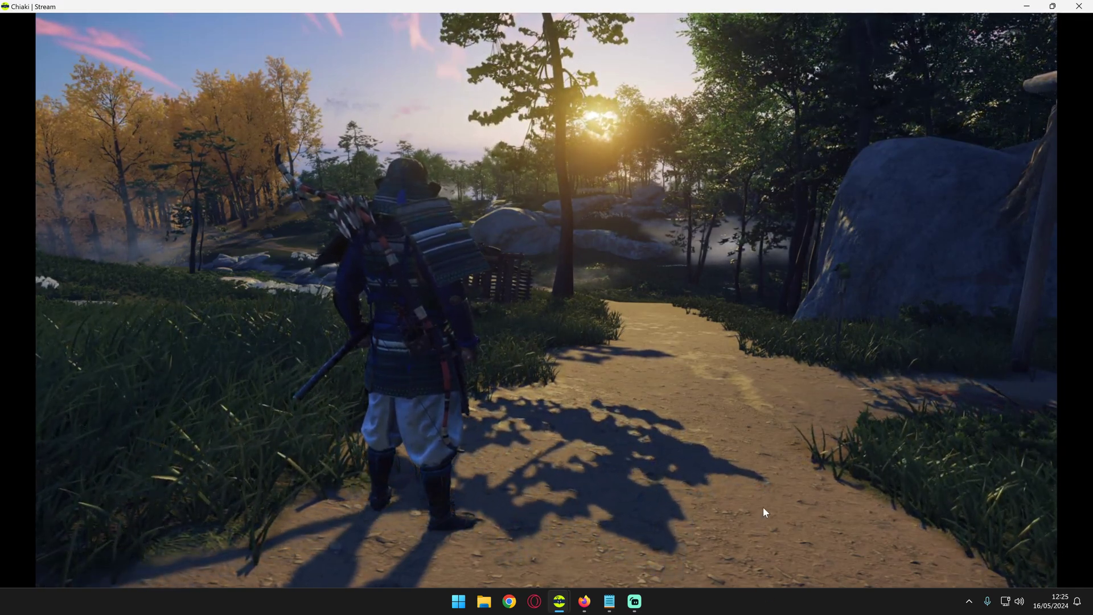
- Bring Streamlabs Desktop forward, nudge its window, and close it
click(634, 601)
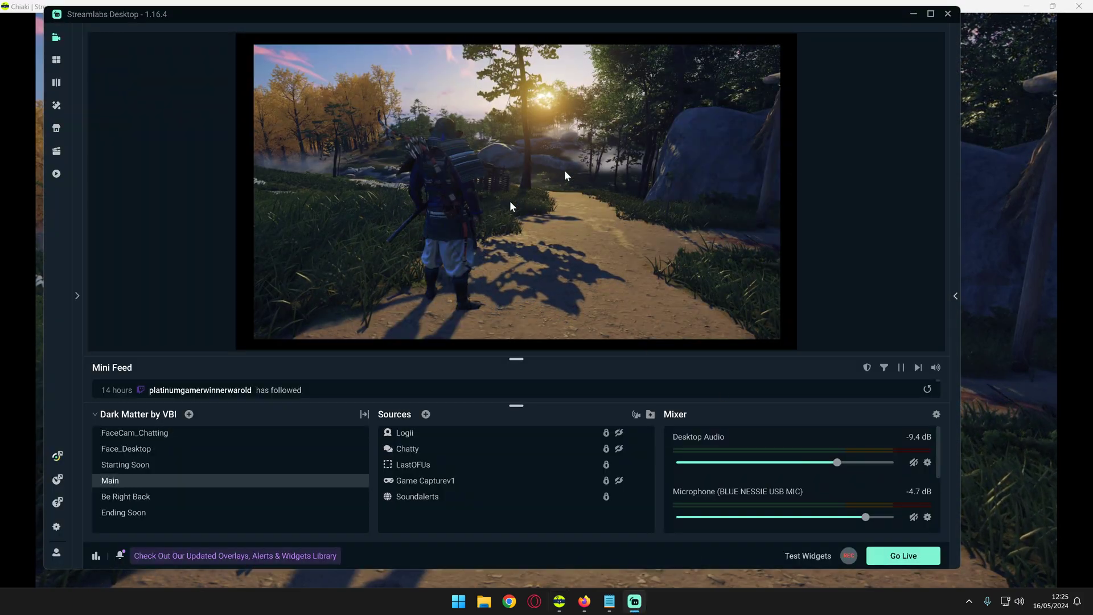
drag(858, 15, 872, 38)
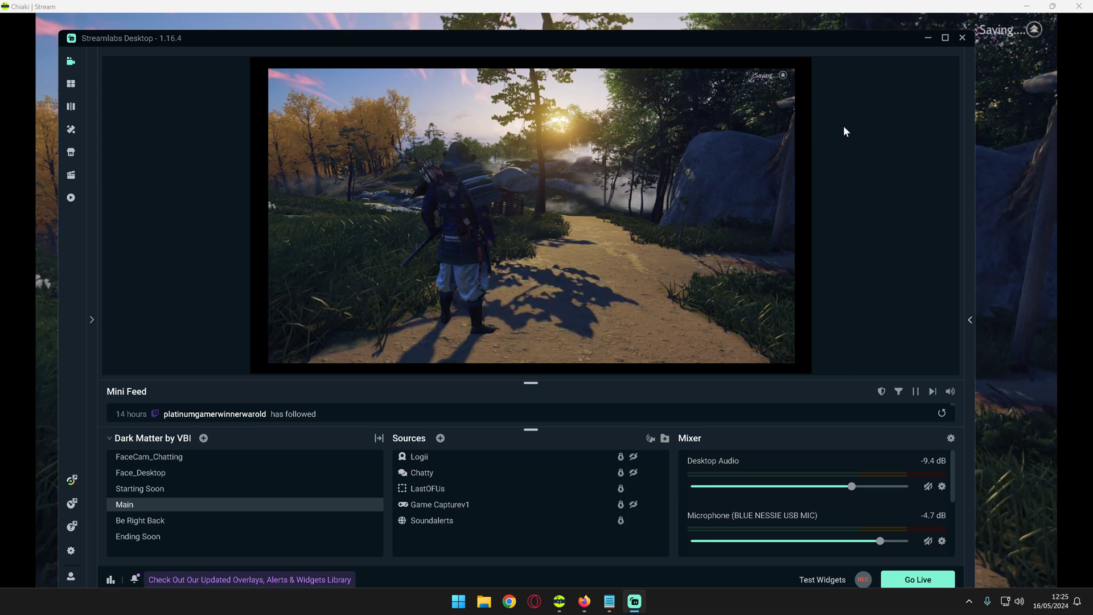
click(962, 38)
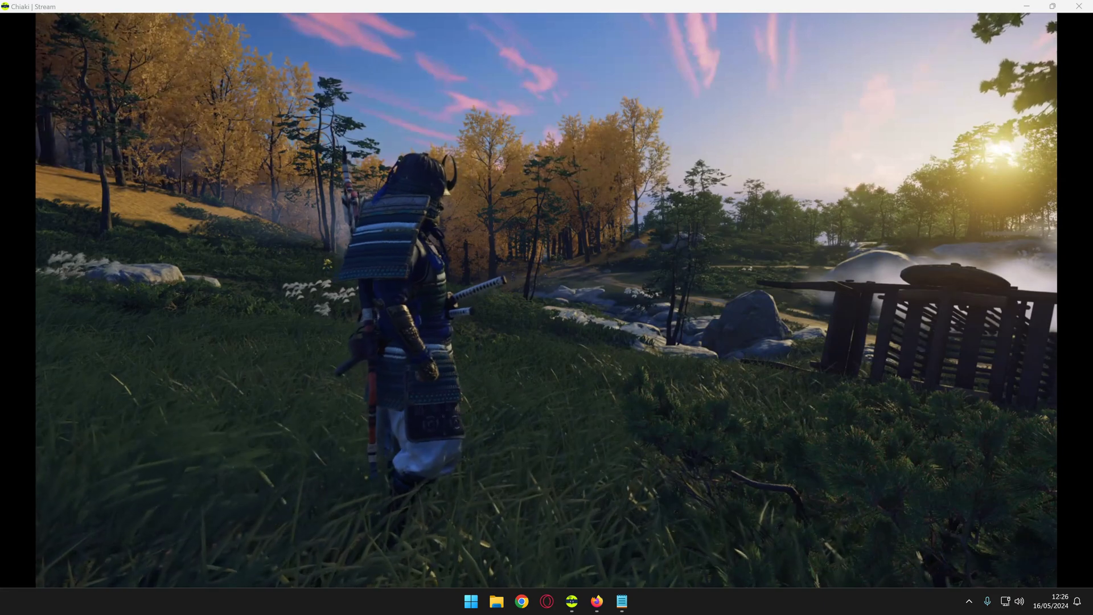
- Open the GBAtemp Chiaki thread and highlight its four 'Regist search failed' log lines
click(602, 605)
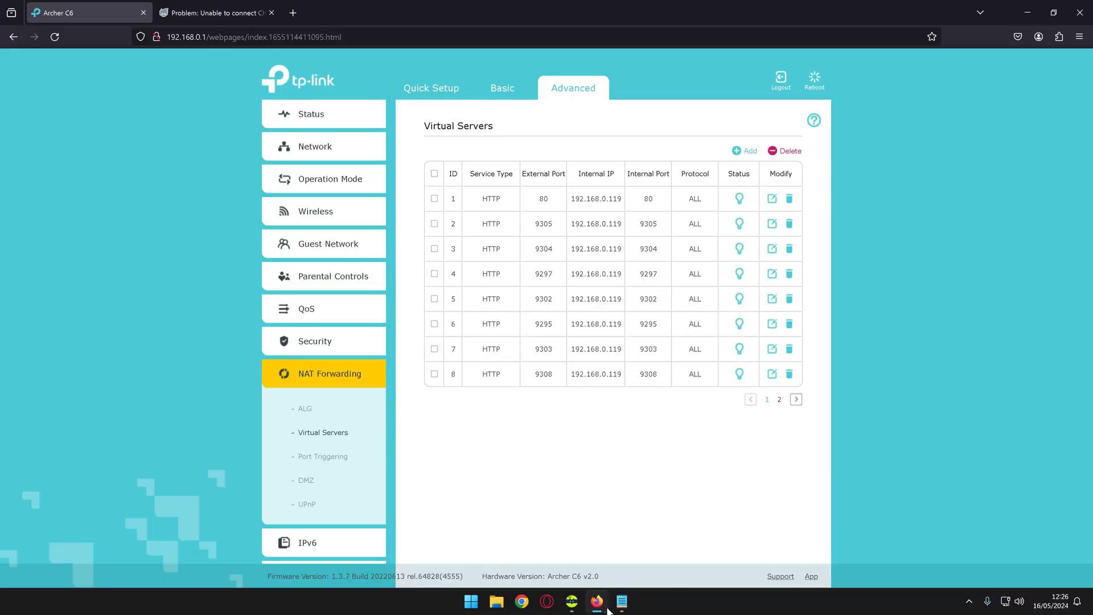
click(227, 13)
scroll(259, 348, down, 5)
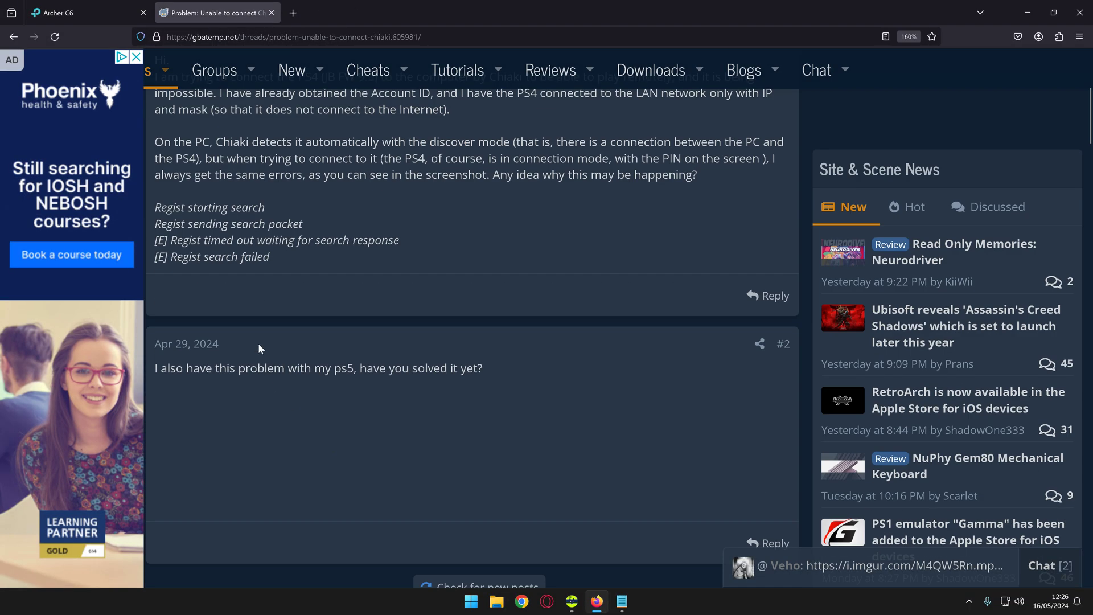
drag(288, 263, 158, 202)
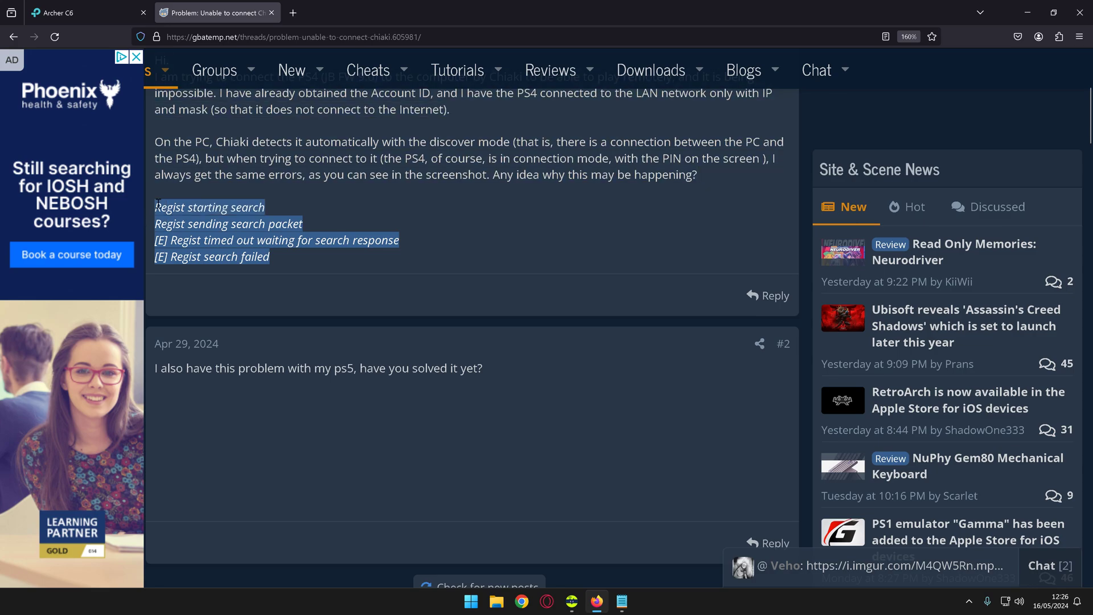
click(468, 205)
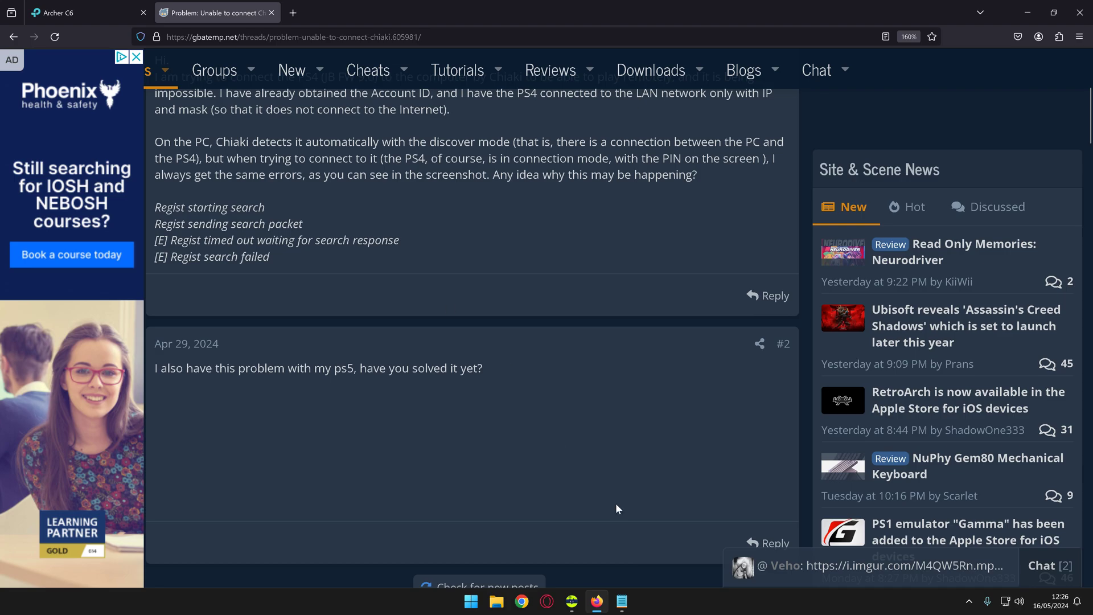
- Check the Notepad list of port numbers, then send it behind the forum page
click(622, 601)
drag(574, 323, 470, 229)
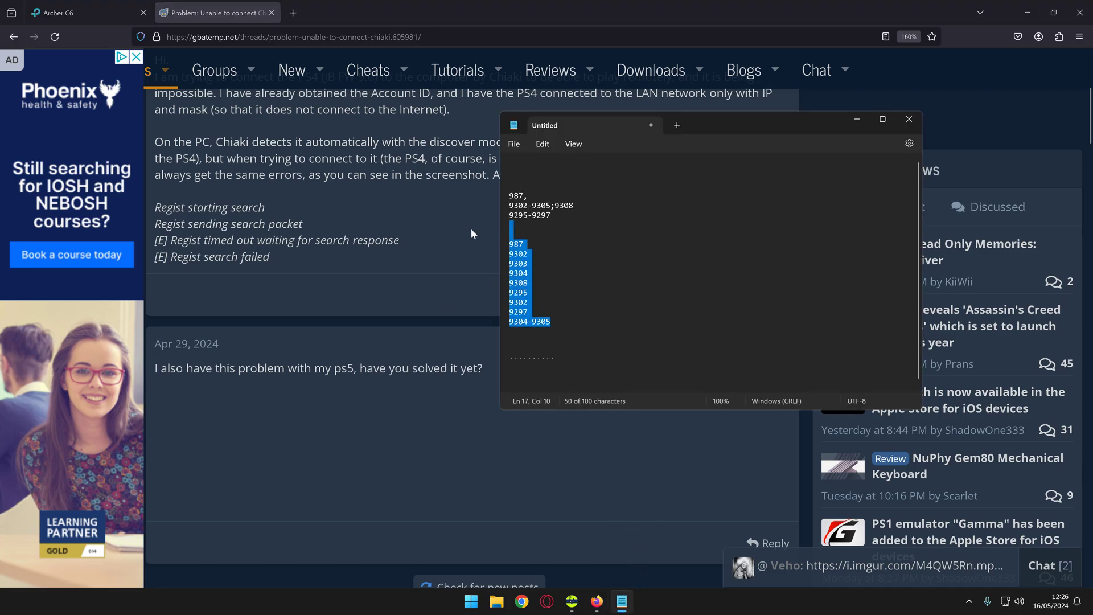
click(449, 258)
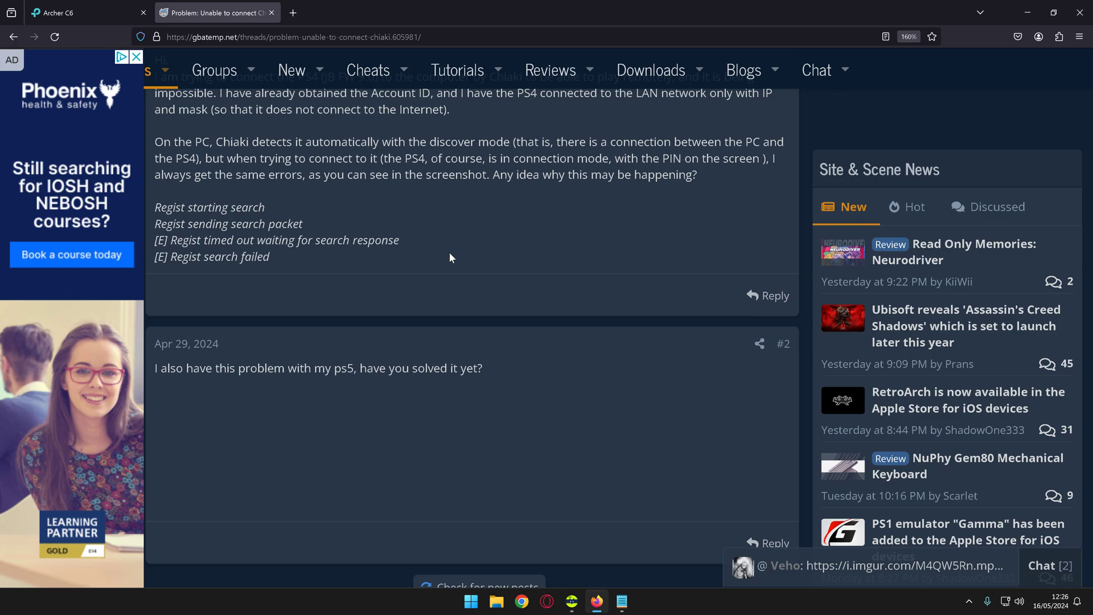
- Bring the Chiaki Ghost of Tsushima stream window back to the front
mouse_move(572, 601)
click(609, 541)
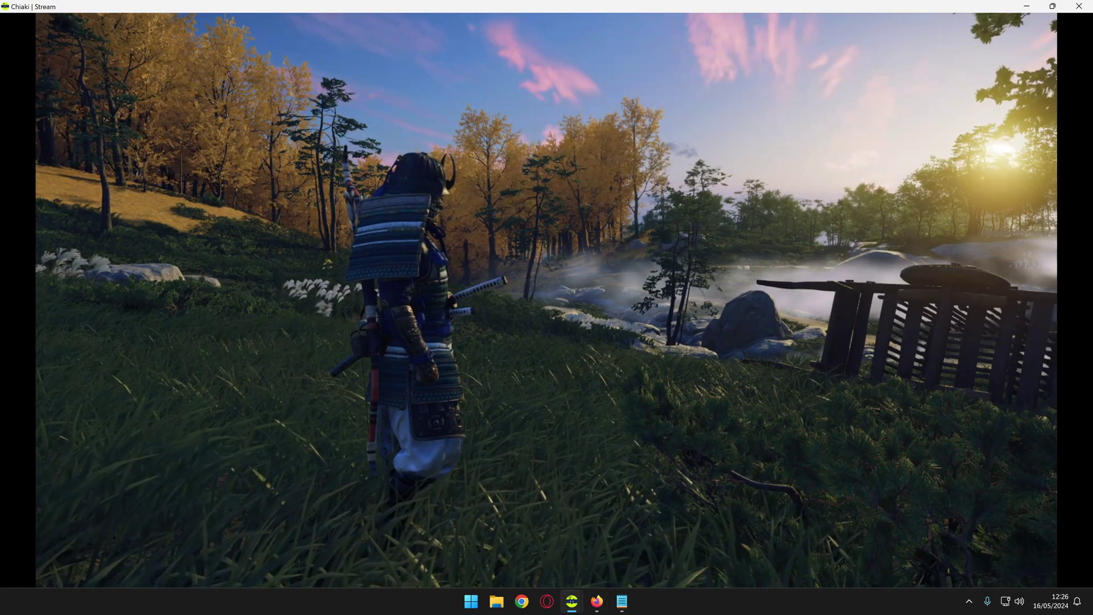